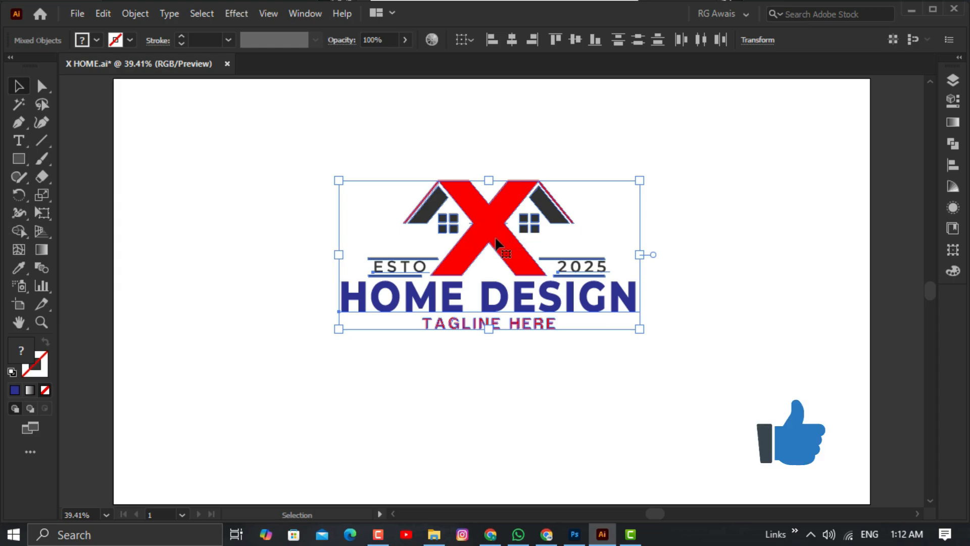
Deselect the logo, switch to Chrome and search Google for "logo mockup".
click(688, 276)
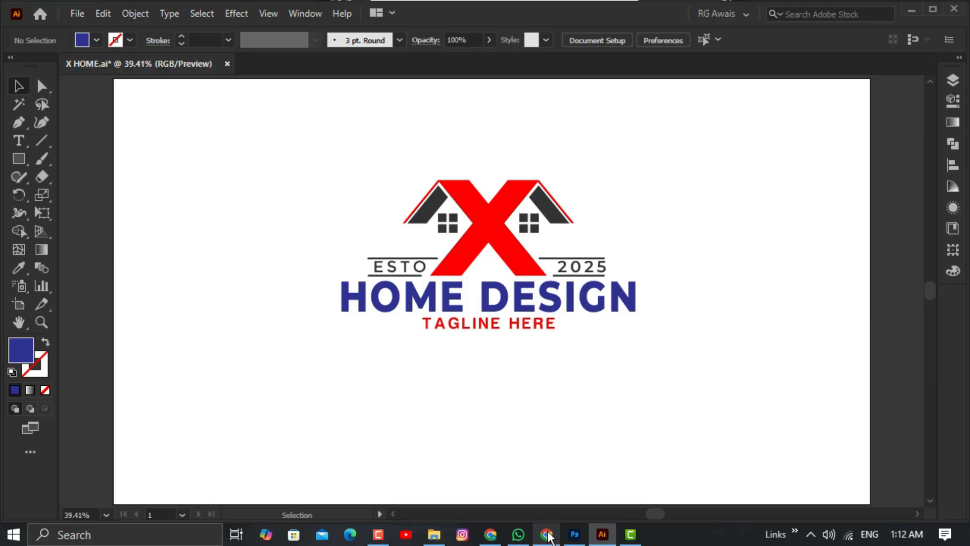
click(547, 534)
click(413, 313)
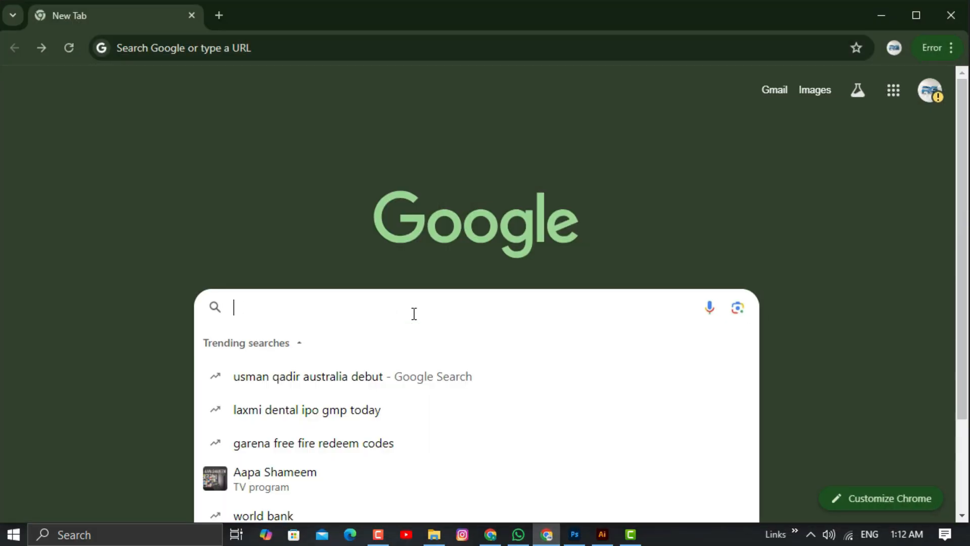
text(logo mockup)
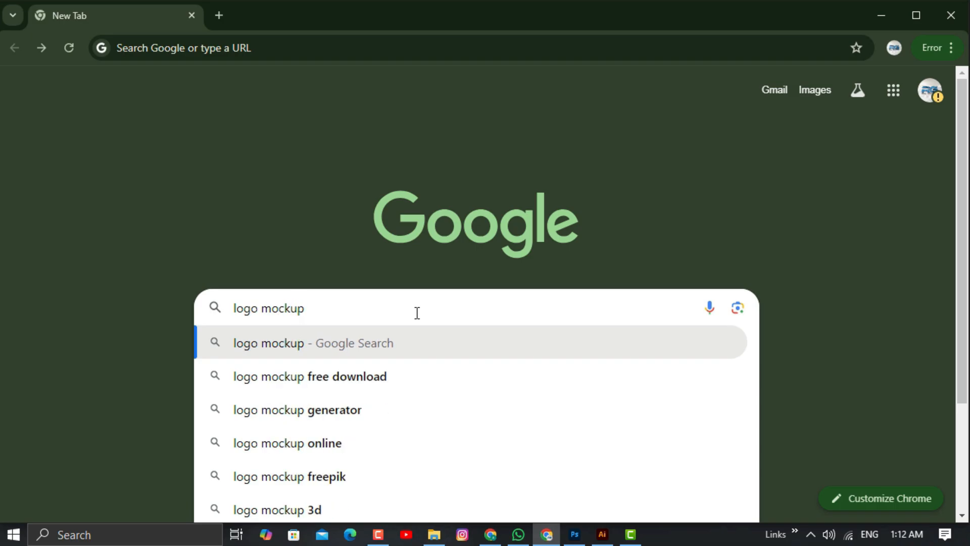
key(Return)
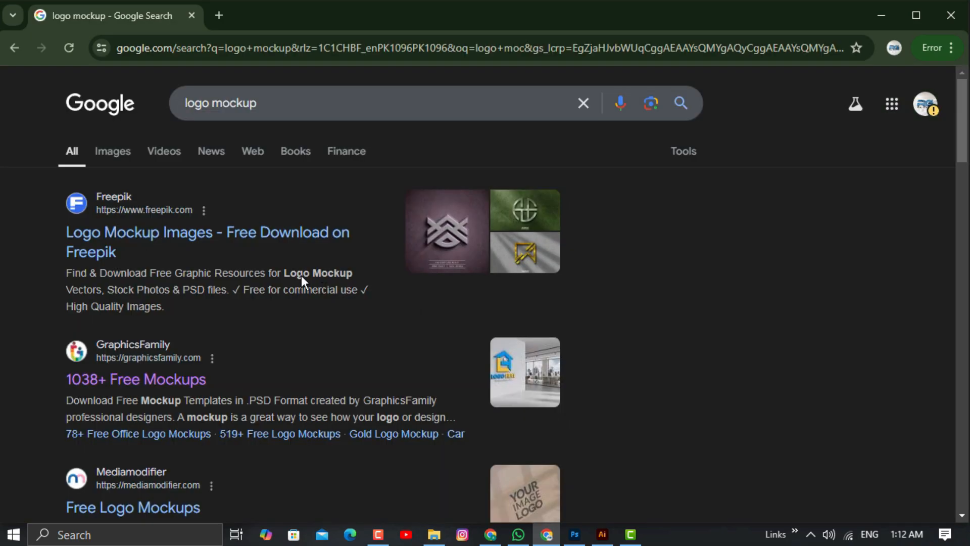
Open the GraphicsFamily "1038+ Free Mockups" search result in a new tab and switch to that tab.
scroll(222, 235, down, 6)
scroll(220, 238, up, 2)
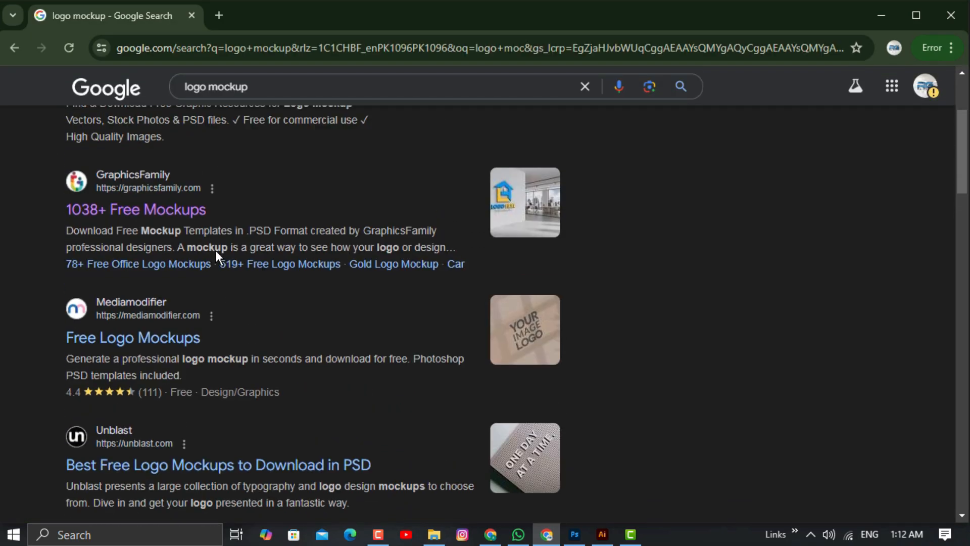
scroll(214, 248, up, 2)
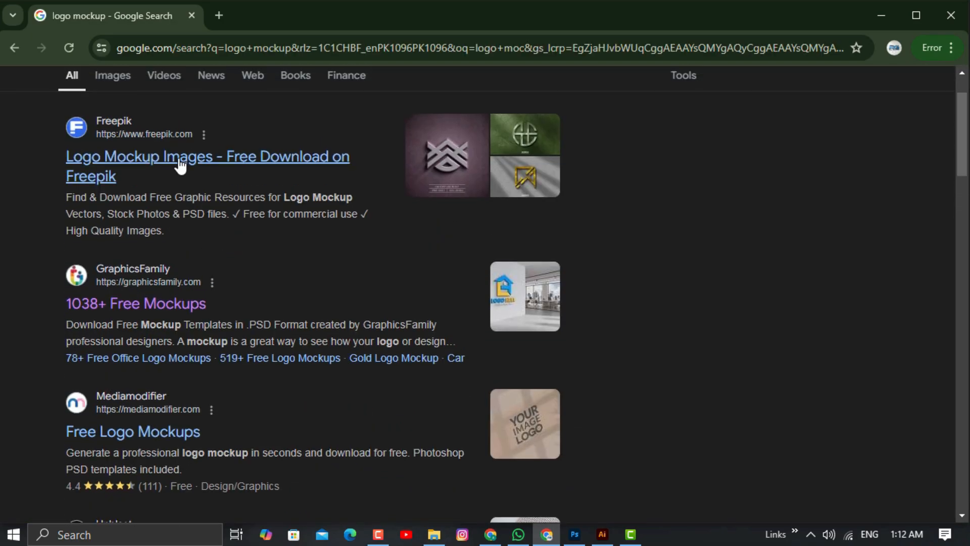
right_click(140, 308)
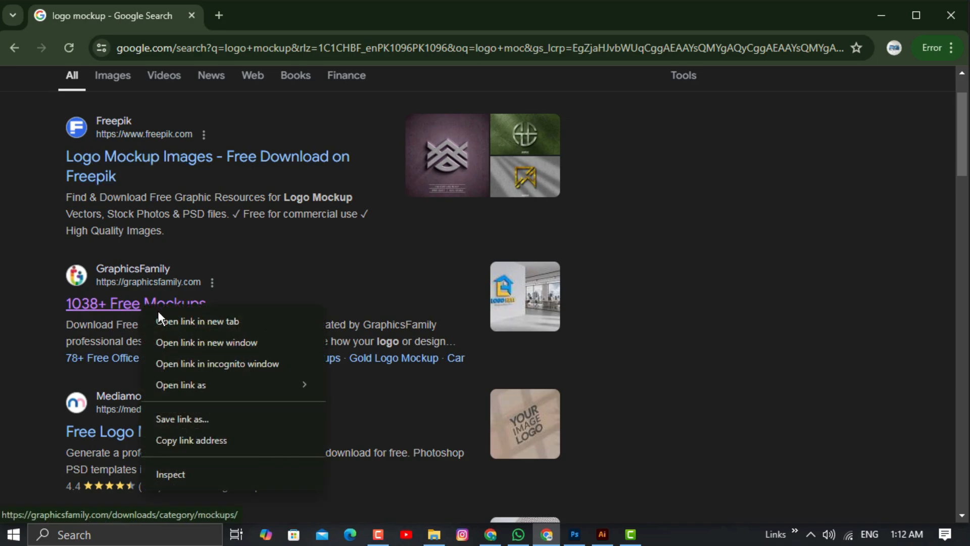
click(193, 320)
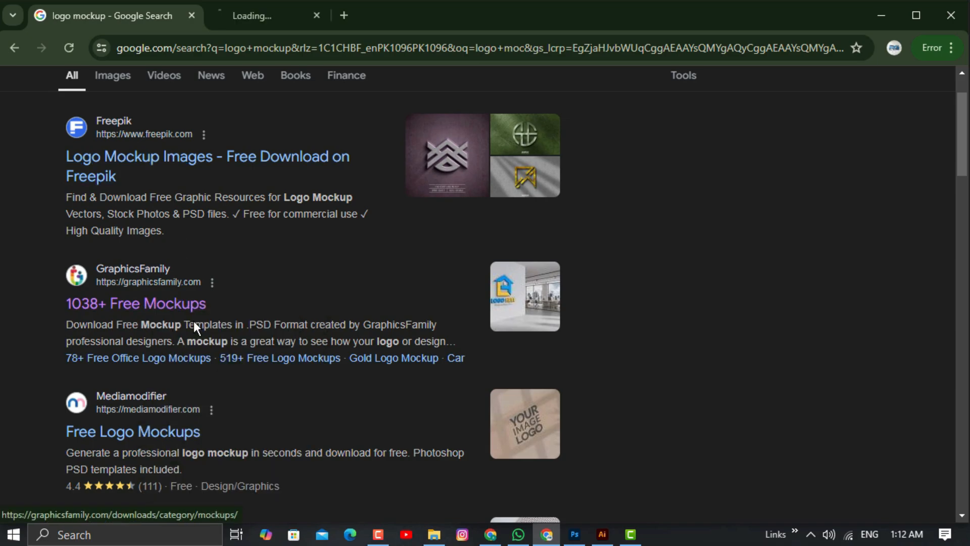
click(276, 20)
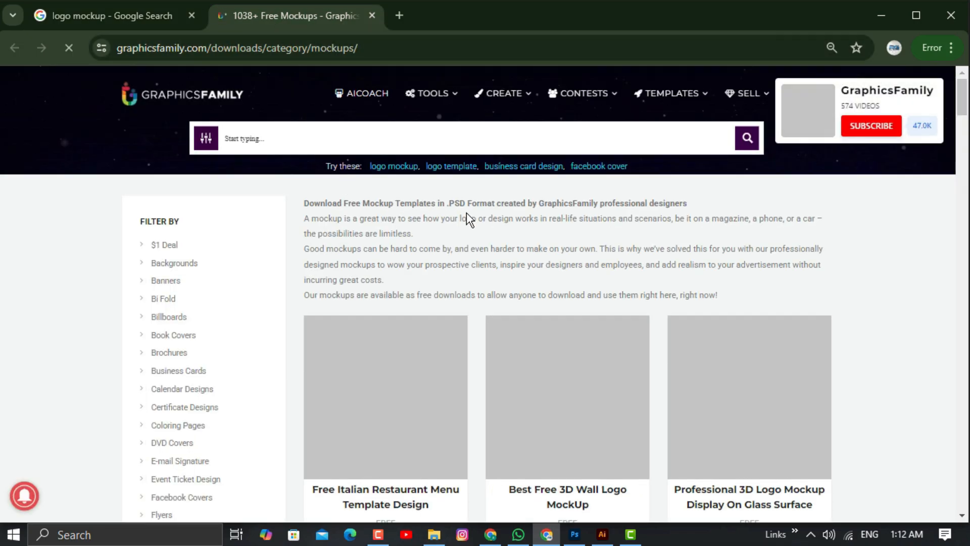
Look through the free logo mockups on the first page of the GraphicsFamily mockups category.
scroll(505, 214, down, 3)
scroll(537, 217, up, 3)
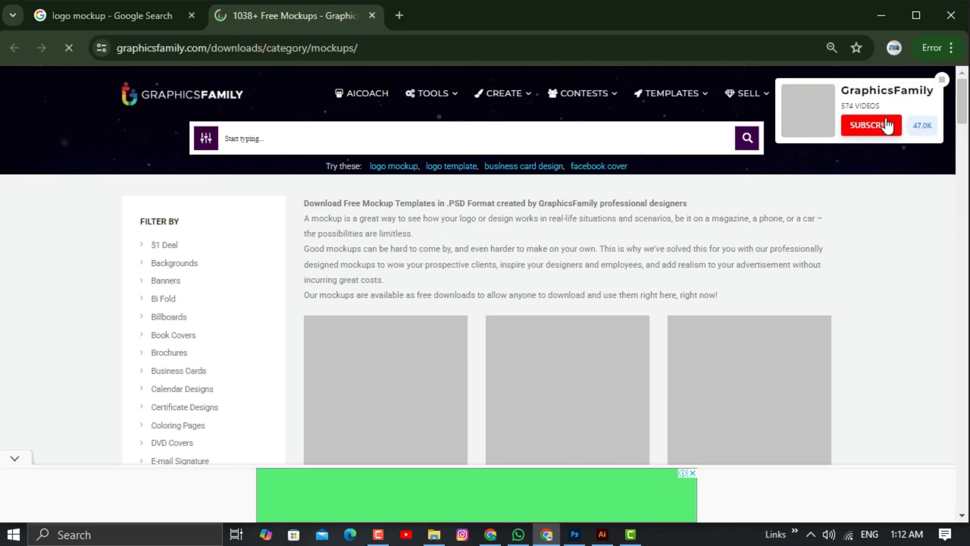
scroll(514, 227, down, 4)
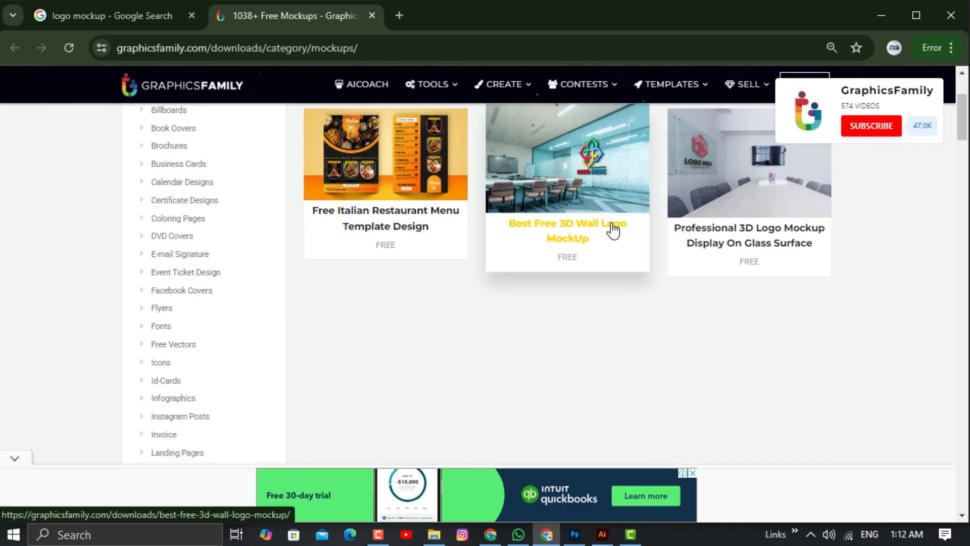
scroll(549, 243, down, 15)
scroll(537, 237, down, 15)
scroll(537, 249, down, 5)
scroll(520, 260, up, 4)
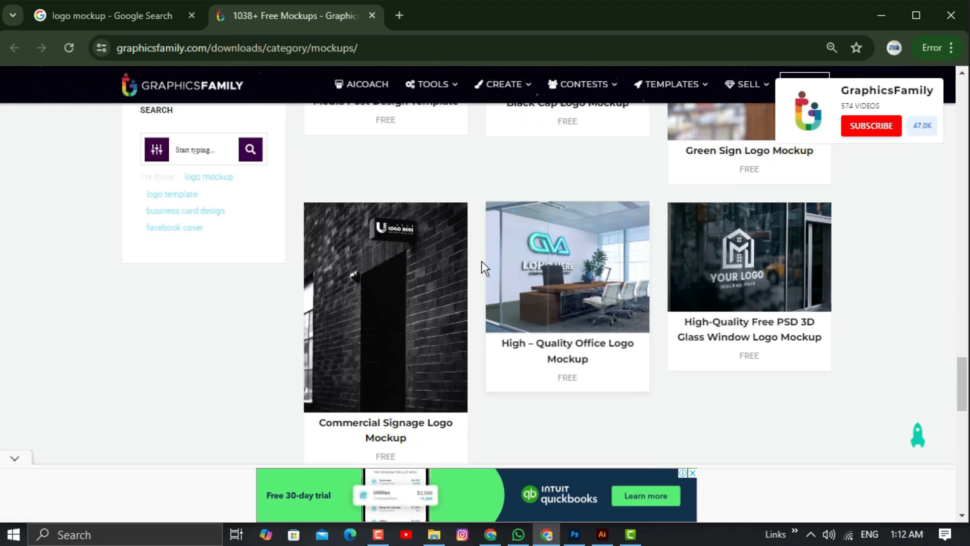
scroll(702, 278, down, 6)
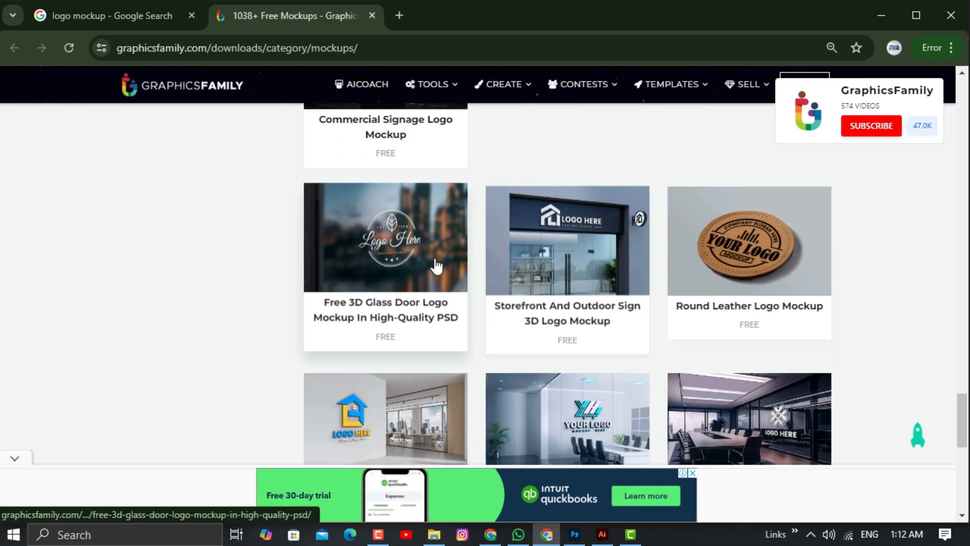
scroll(435, 266, down, 5)
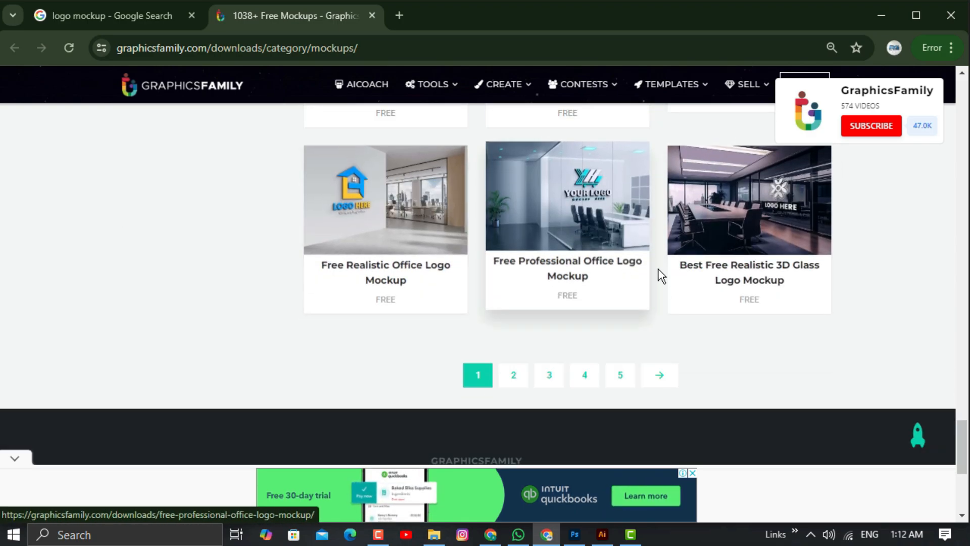
Go to page 4 of the mockups category and open the "3D Logo Mockup On Marble Wall" page.
click(584, 376)
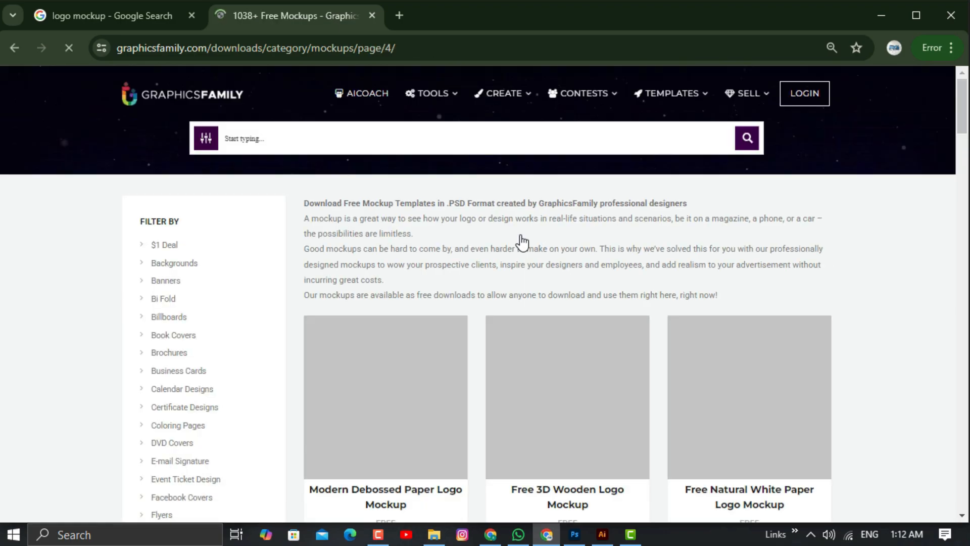
scroll(500, 221, down, 3)
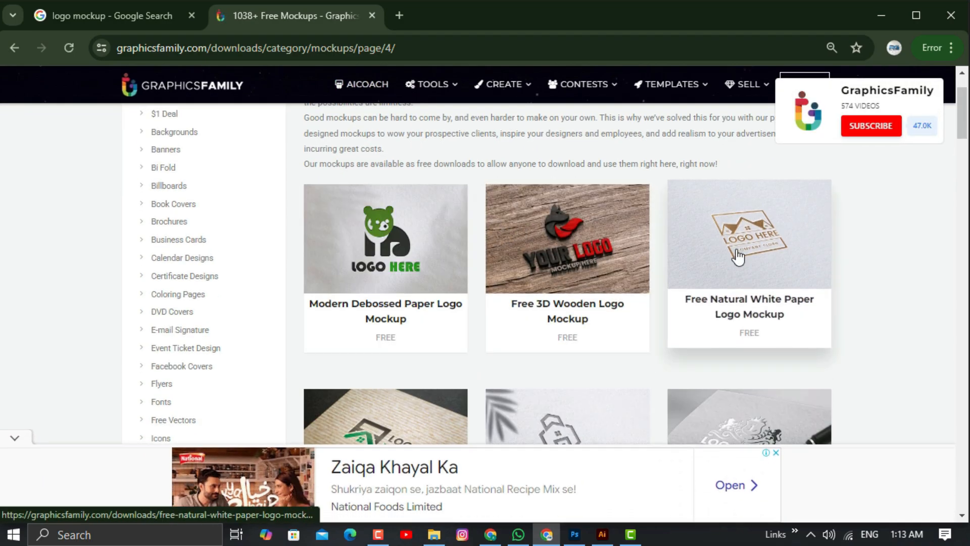
scroll(590, 305, down, 3)
scroll(590, 304, down, 3)
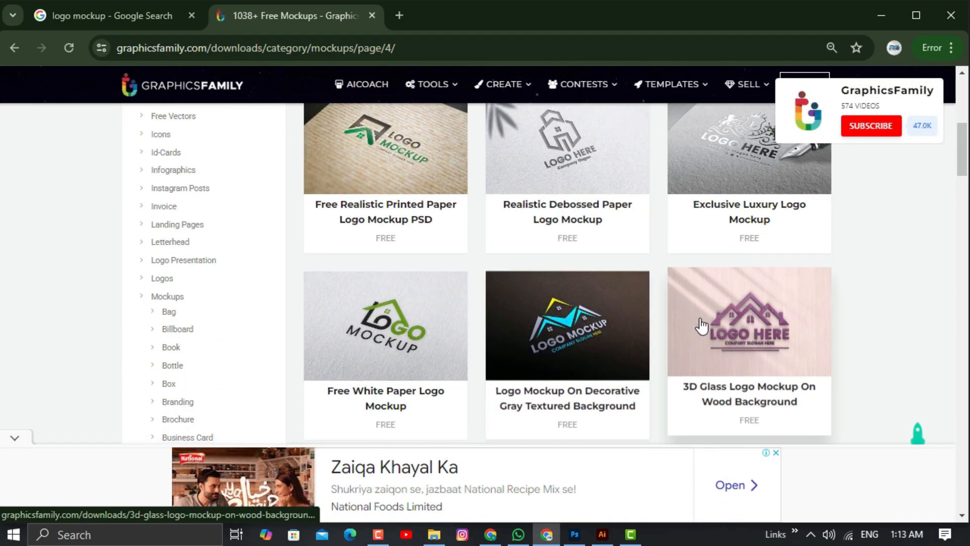
scroll(681, 327, down, 3)
scroll(650, 326, down, 3)
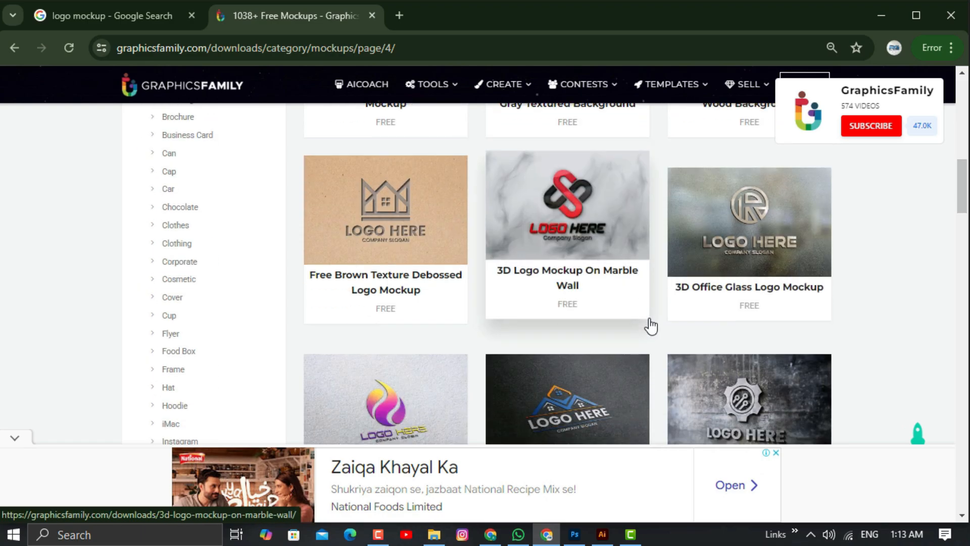
click(565, 228)
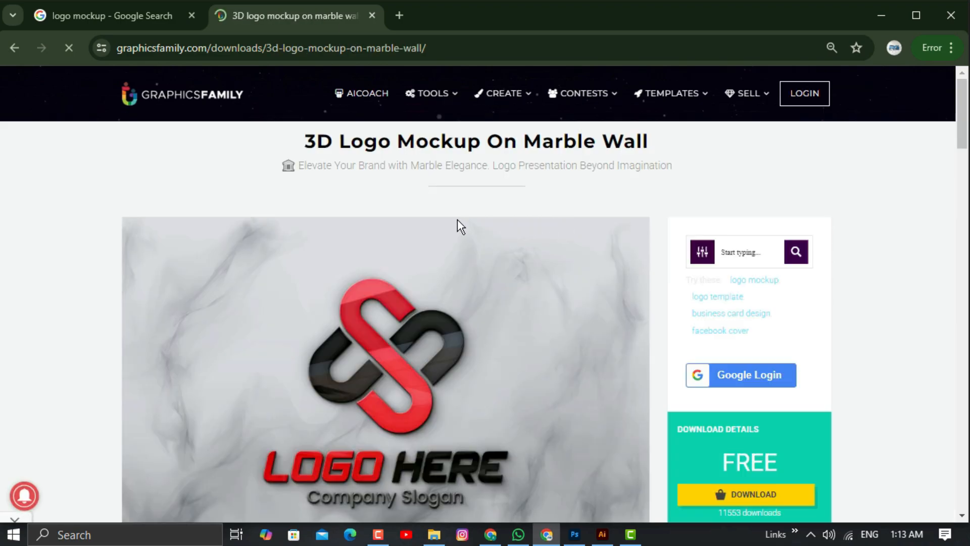
Download the marble wall mockup and show the finished zip in its folder from the full download history.
scroll(456, 220, down, 4)
scroll(392, 233, down, 15)
scroll(238, 305, down, 5)
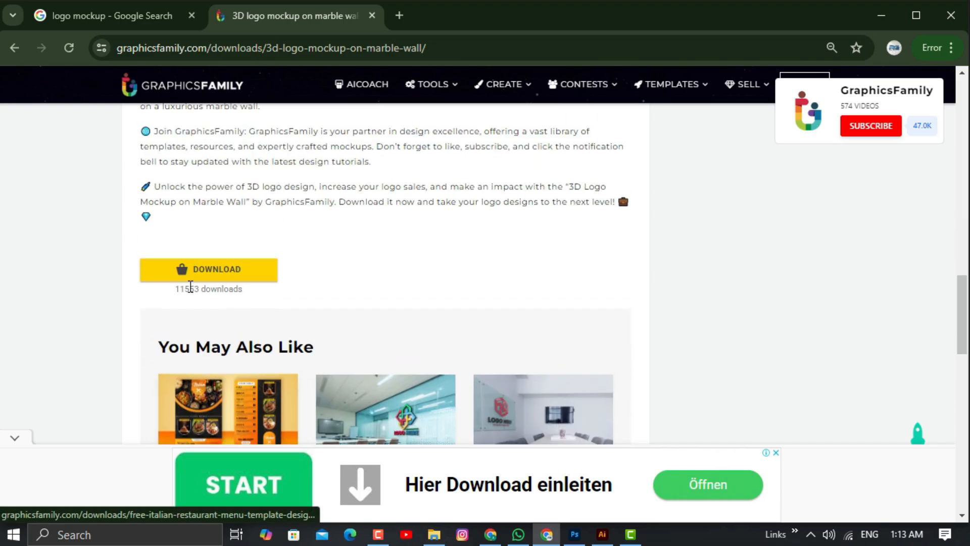
click(269, 278)
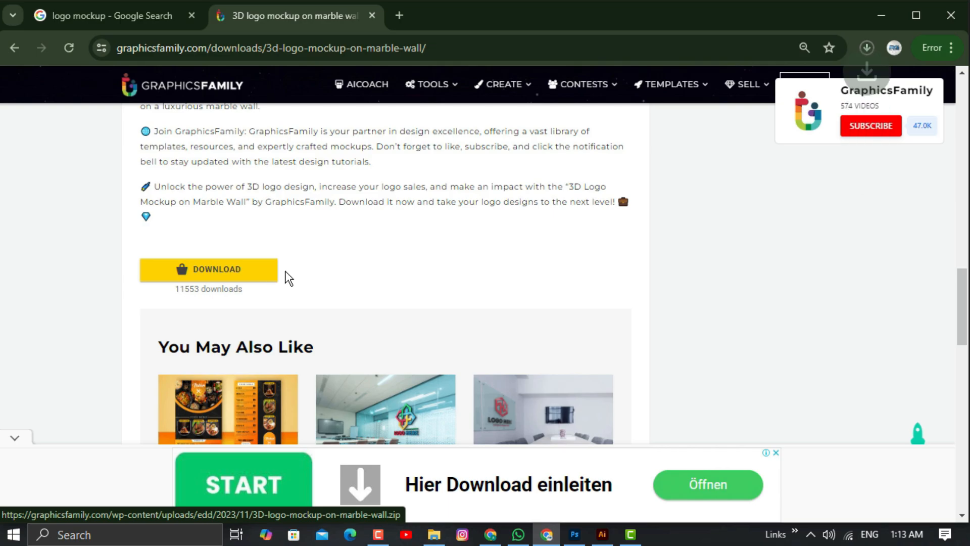
click(865, 49)
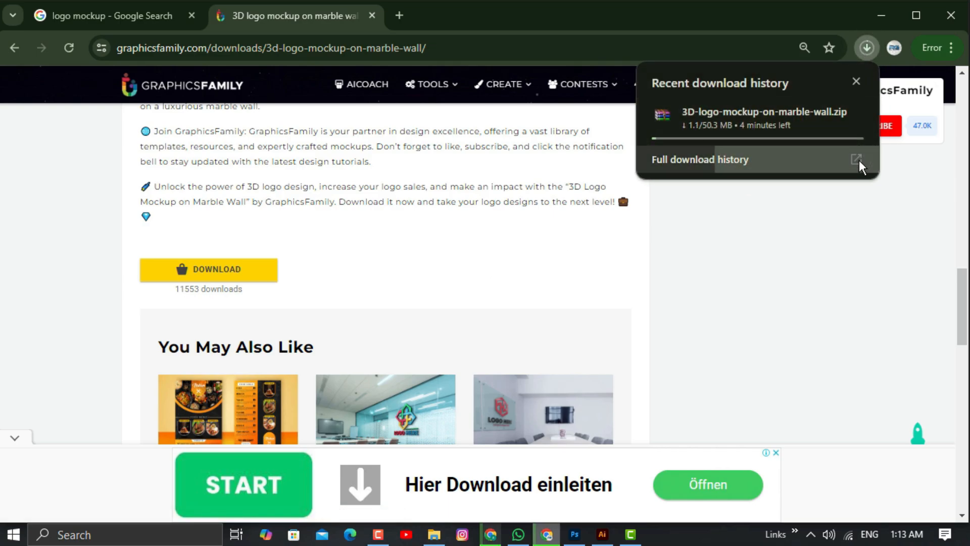
click(858, 161)
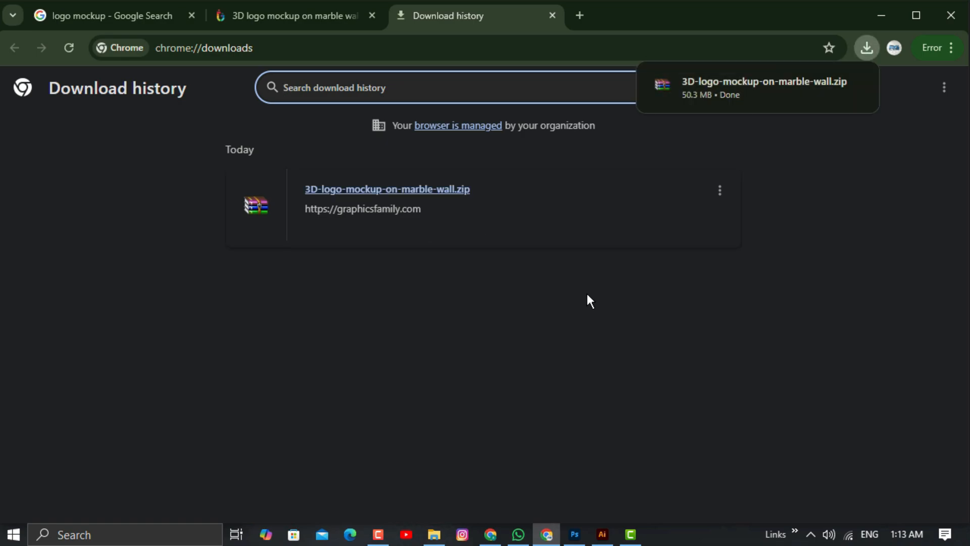
click(720, 192)
click(660, 200)
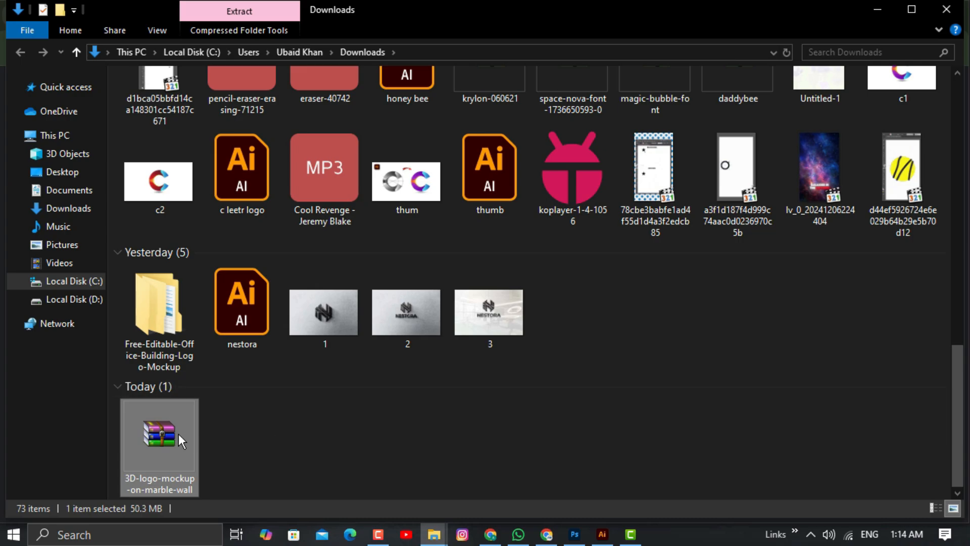
Extract the 3D-logo-mockup-on-marble-wall archive into the Downloads folder and open the extracted PSD in Photoshop.
right_click(153, 438)
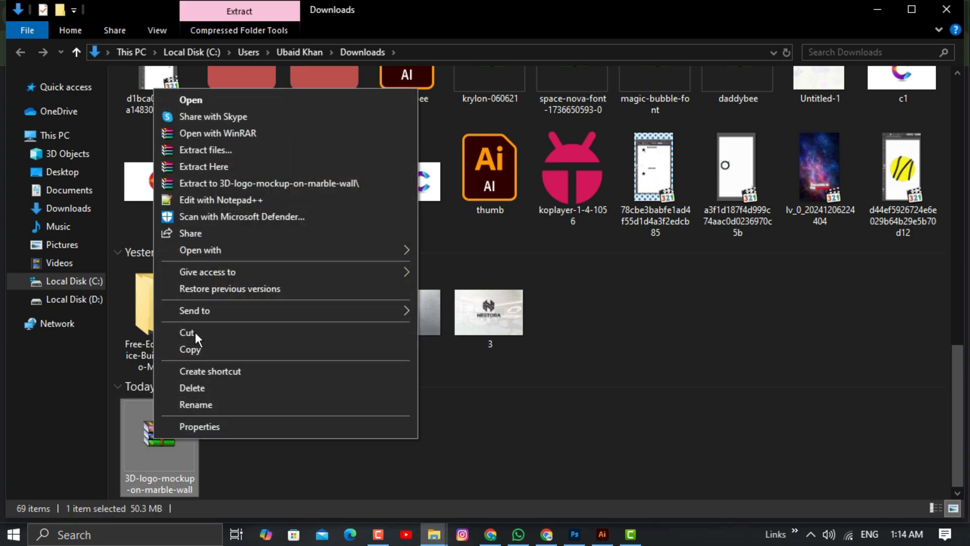
click(214, 165)
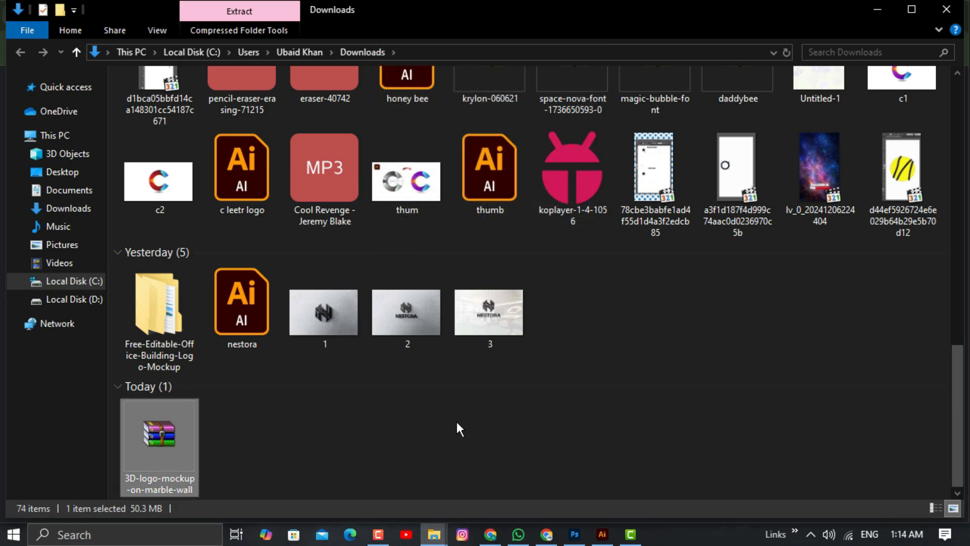
scroll(389, 404, up, 15)
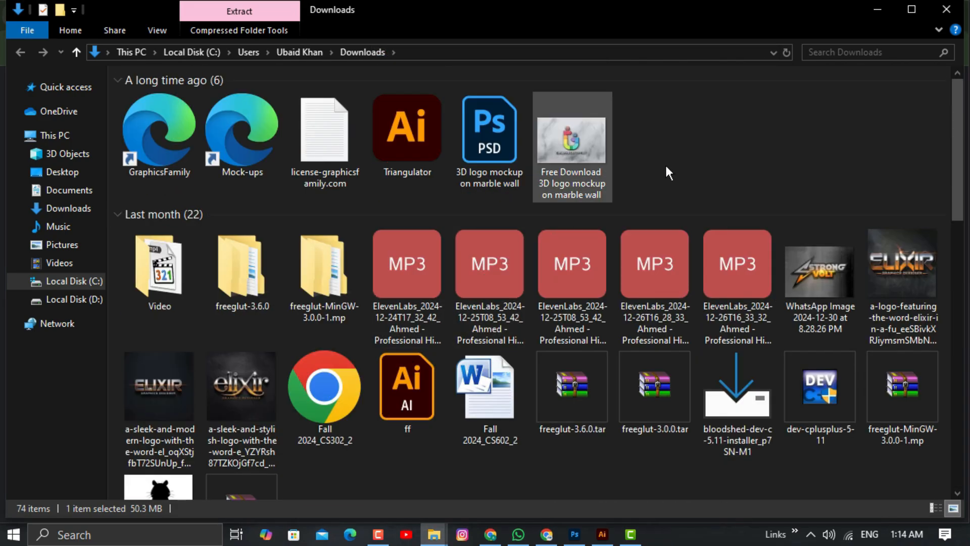
double_click(491, 144)
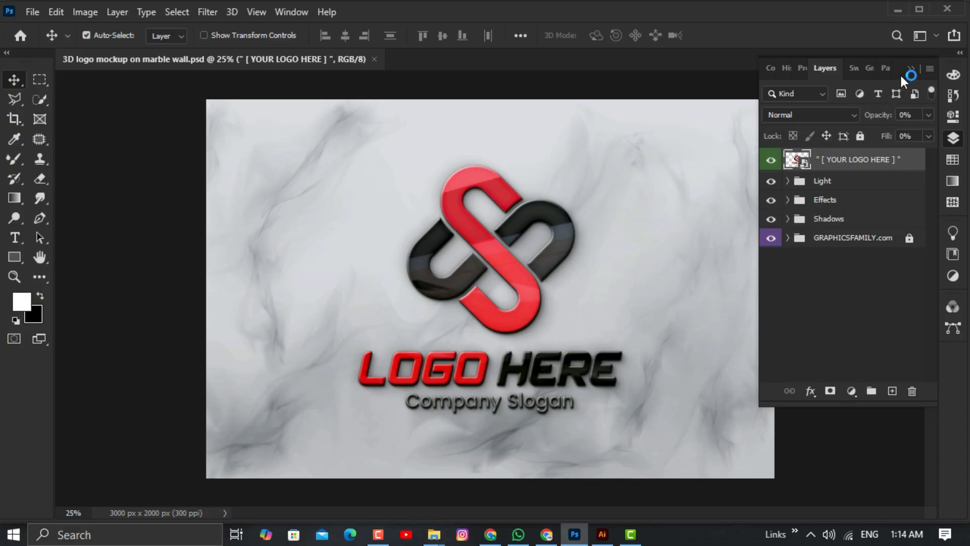
Open the contents of the "[ YOUR LOGO HERE ]" smart object and move the placeholder logo off the canvas.
click(911, 69)
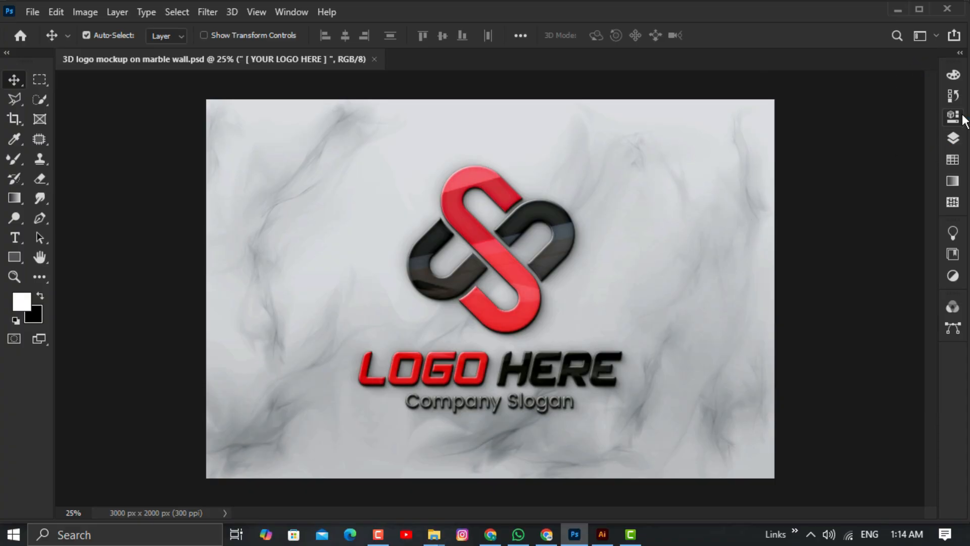
click(954, 138)
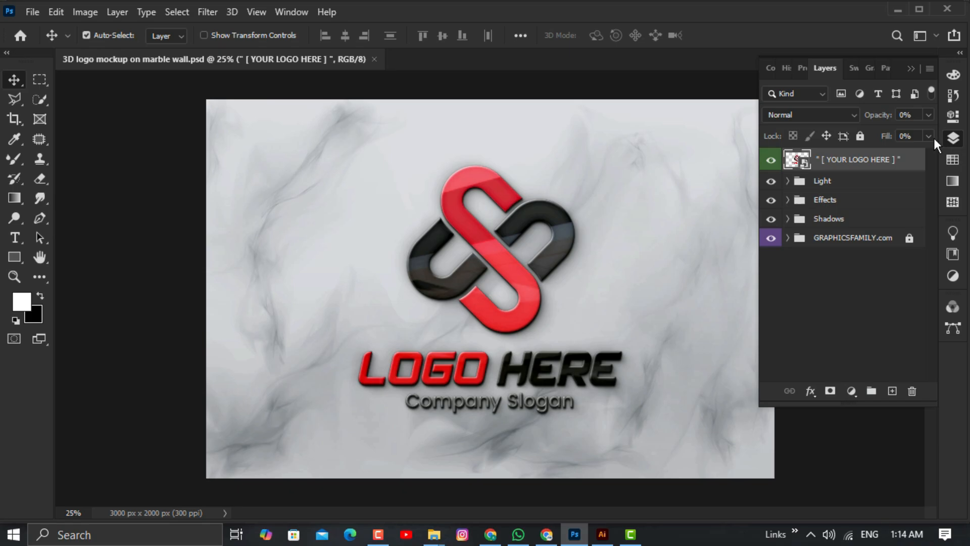
double_click(794, 160)
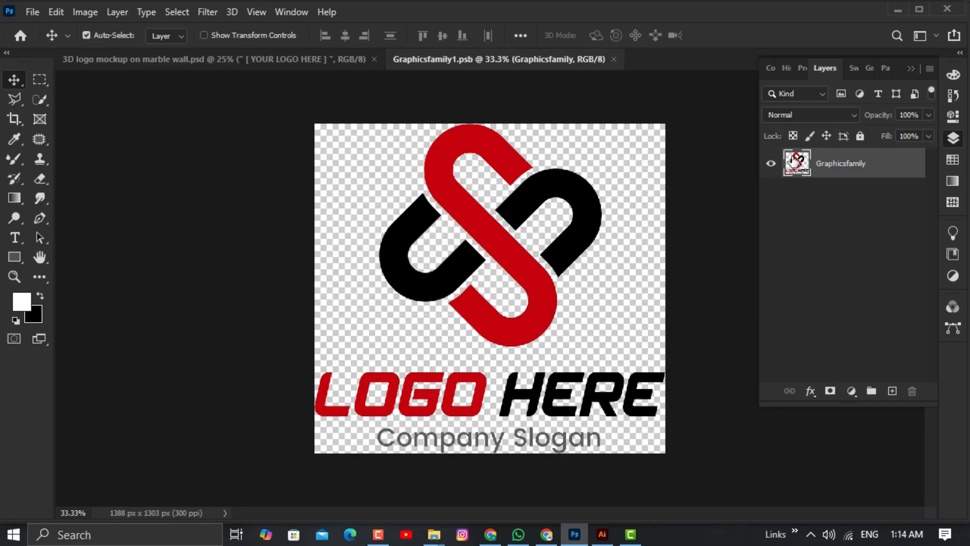
drag(499, 151, 448, 485)
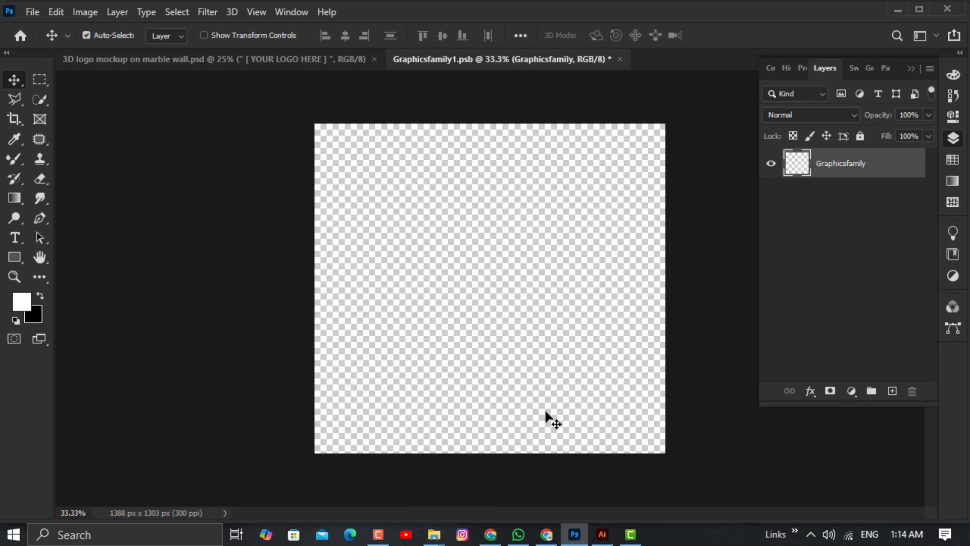
Switch to Illustrator, select the entire X Home Design logo and copy it.
click(602, 534)
drag(314, 169, 649, 355)
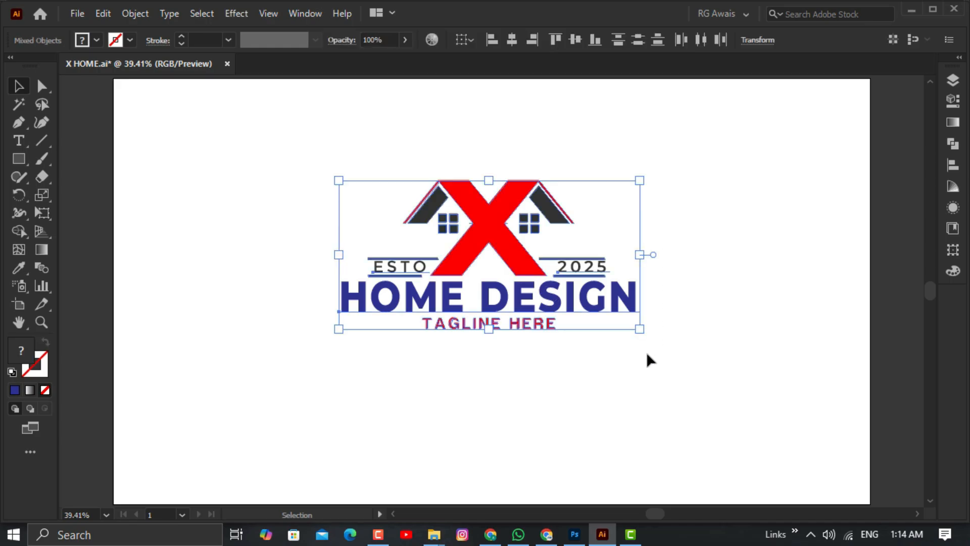
click(103, 13)
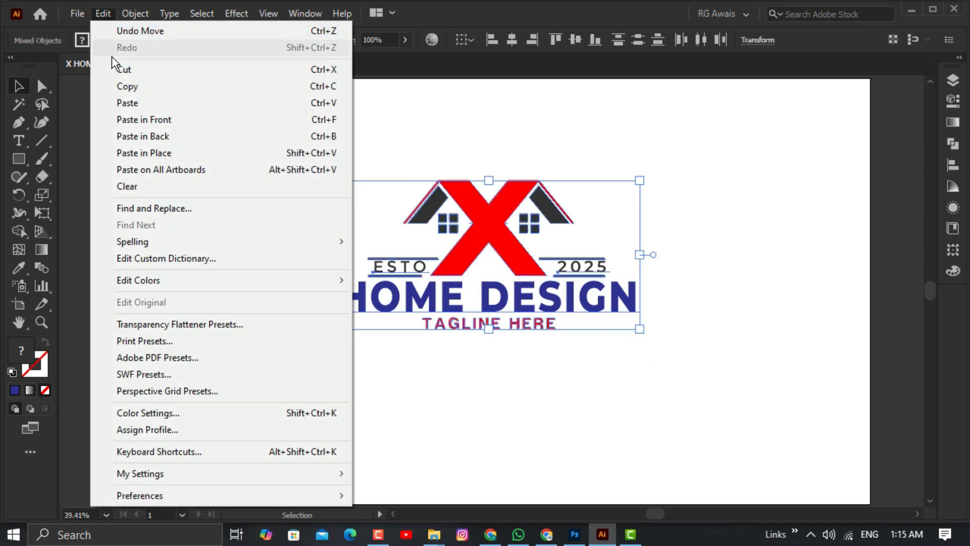
click(138, 92)
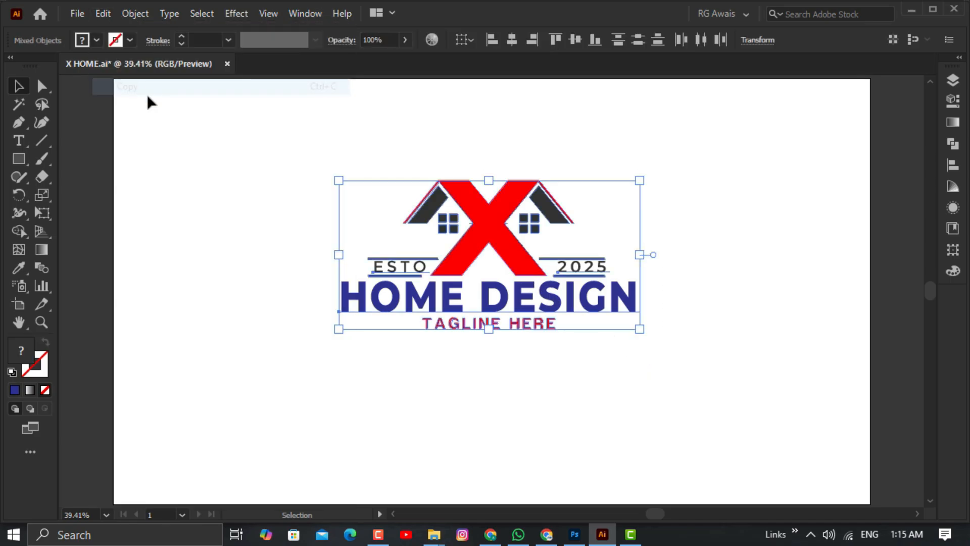
Switch to Photoshop and paste the copied X Home Design logo as pixels into the smart object document.
click(574, 534)
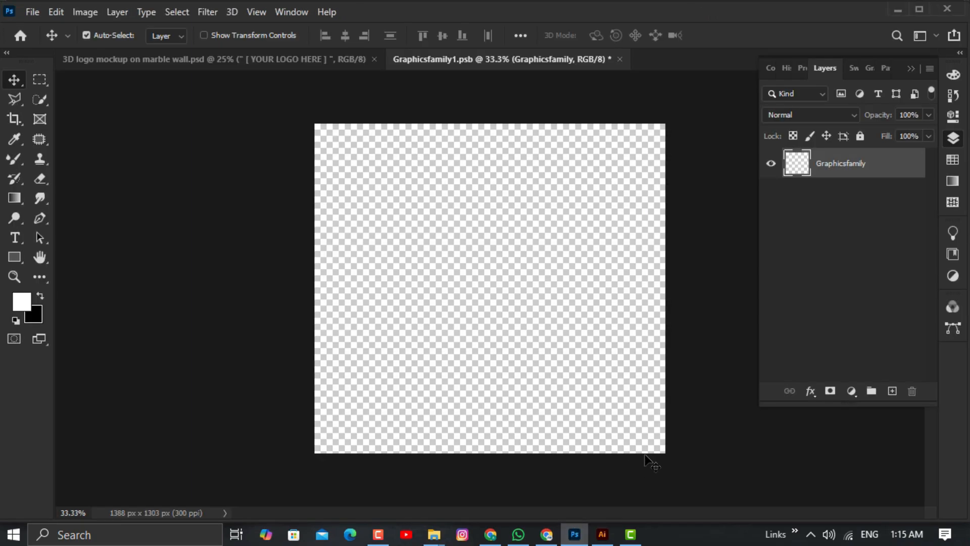
key(ctrl+v)
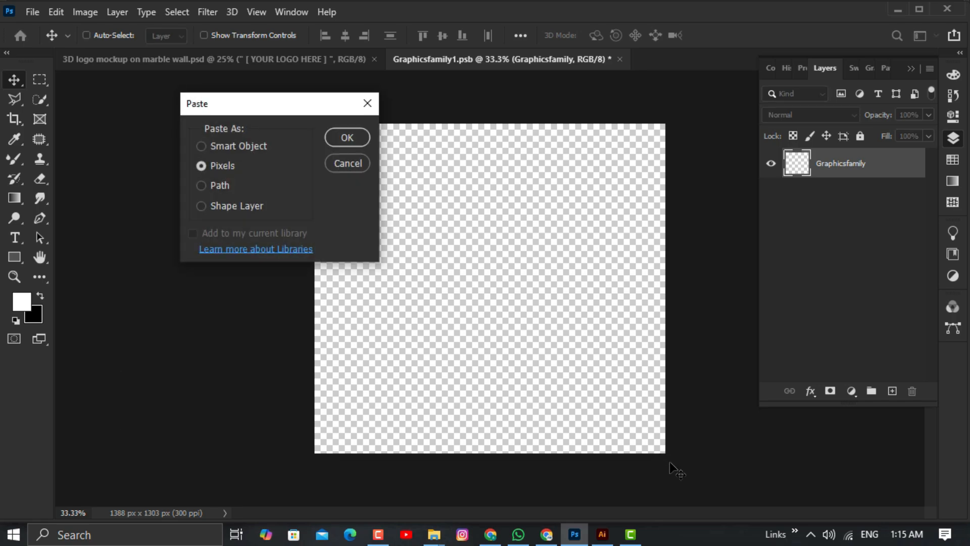
click(346, 138)
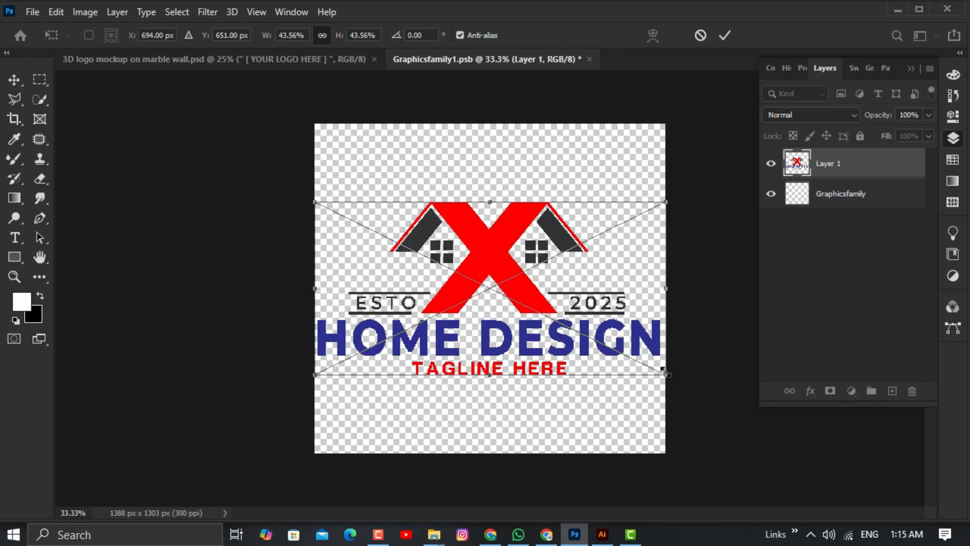
Scale the pasted logo to about 43% so it nearly spans the canvas width, and place it horizontally centred, slightly above the middle.
drag(663, 371, 513, 298)
drag(421, 233, 484, 247)
drag(385, 227, 312, 183)
drag(591, 328, 663, 363)
drag(483, 243, 484, 243)
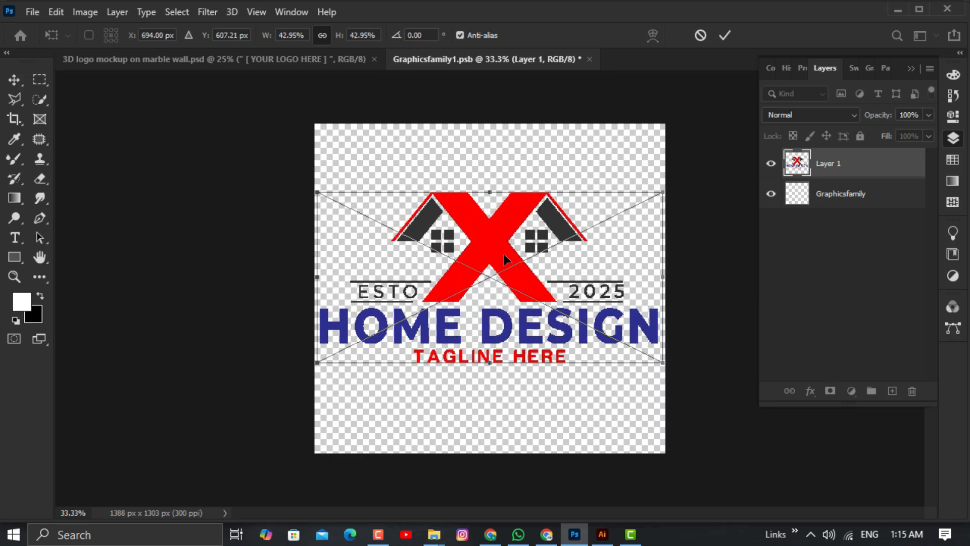
click(724, 36)
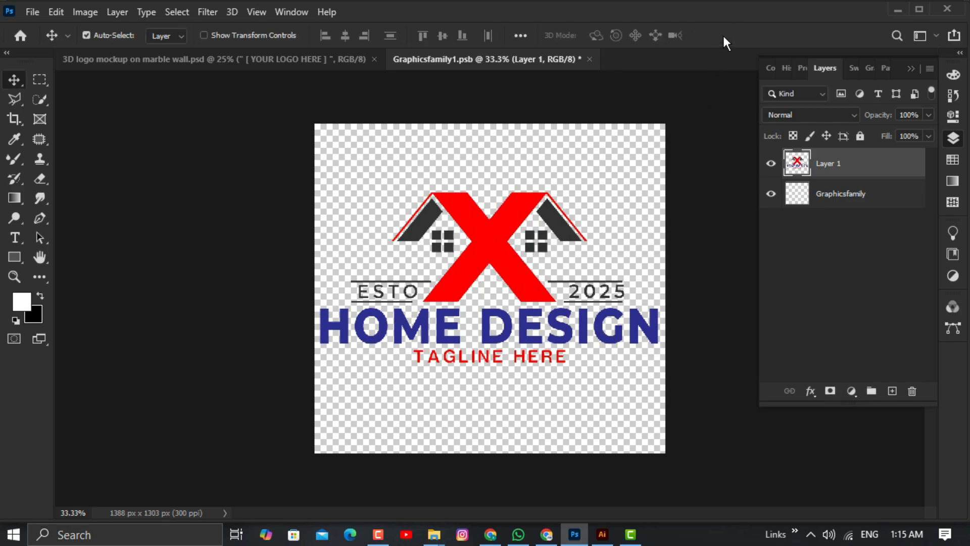
Close the Graphicsfamily1.psb smart object with its changes saved and fit the marble wall mockup to the screen.
click(590, 59)
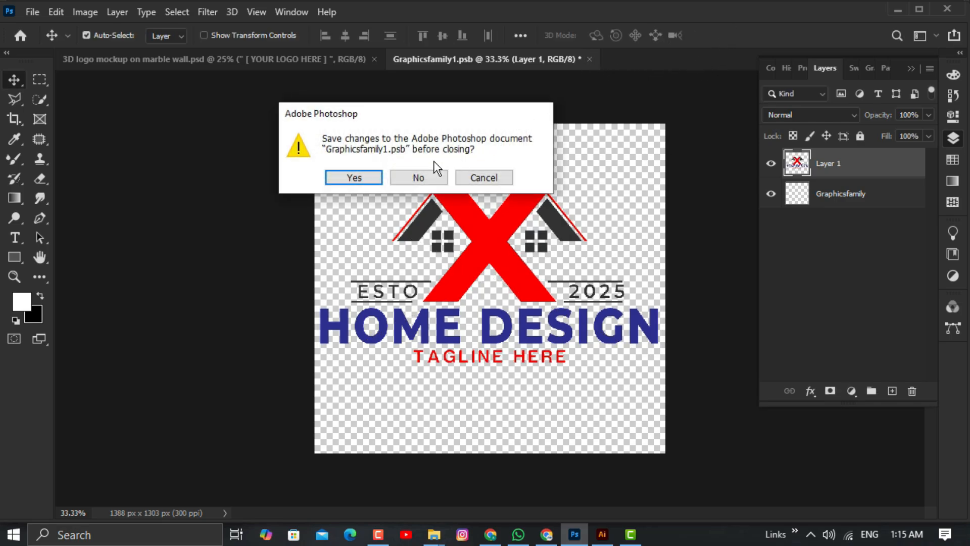
click(354, 177)
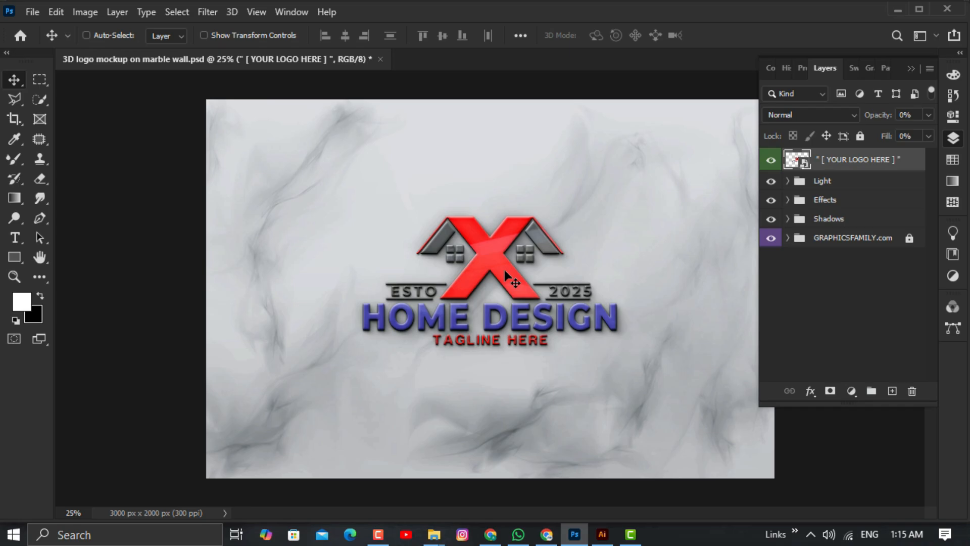
drag(507, 273, 543, 269)
key(ctrl+0)
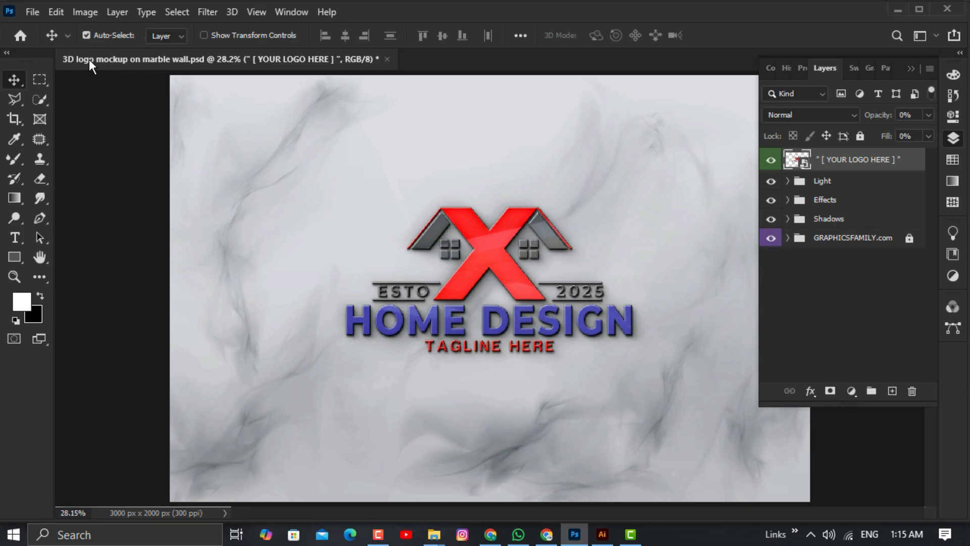
Save the mockup to the Pictures folder as a JPEG named "home logo".
click(33, 13)
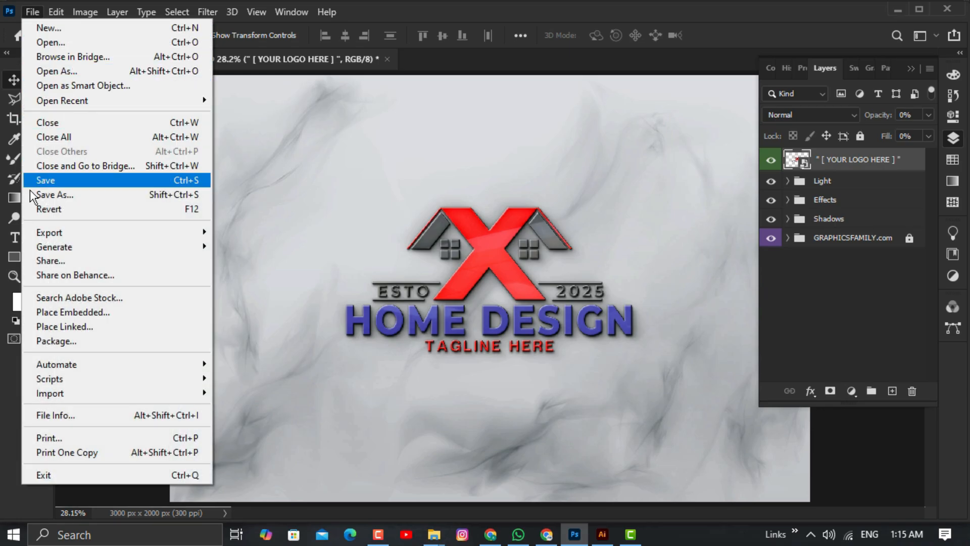
click(80, 194)
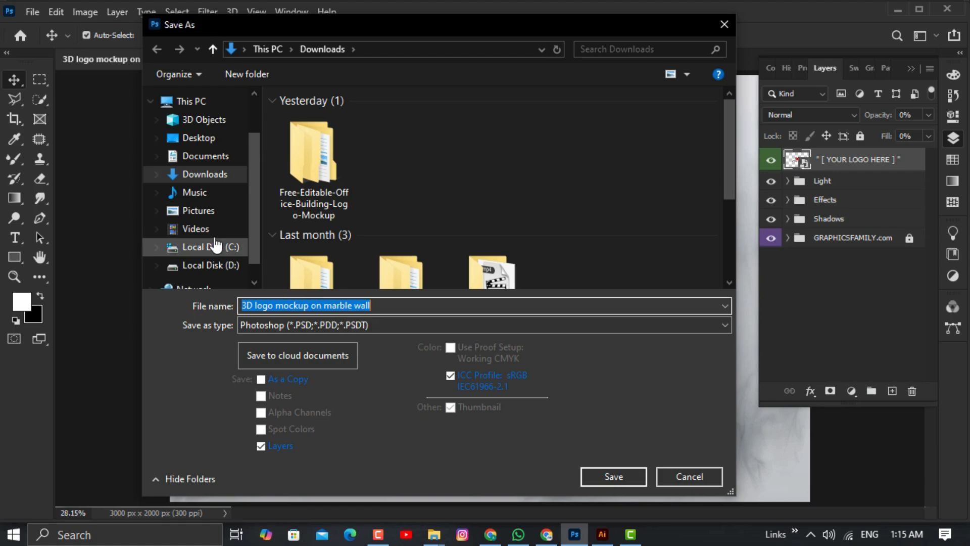
click(199, 210)
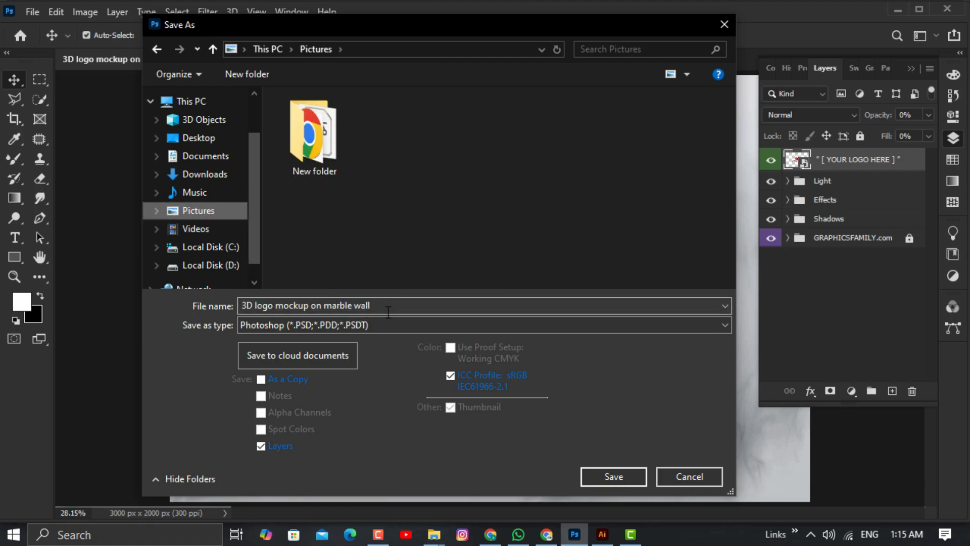
drag(390, 308, 245, 302)
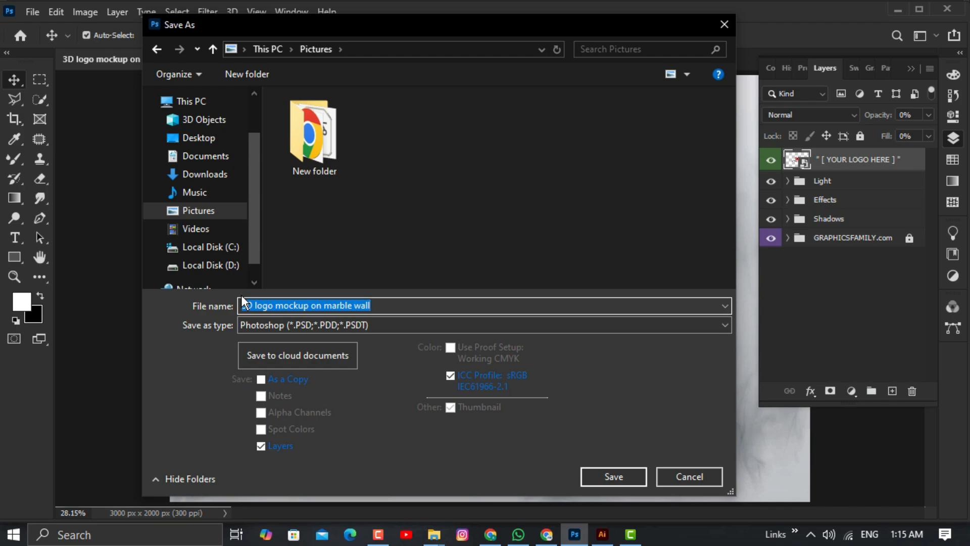
text(mom)
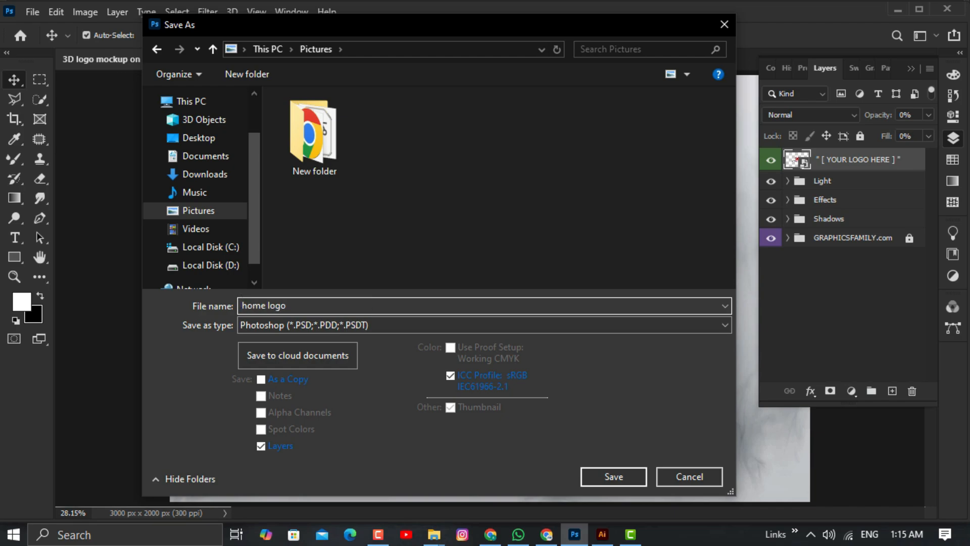
click(373, 324)
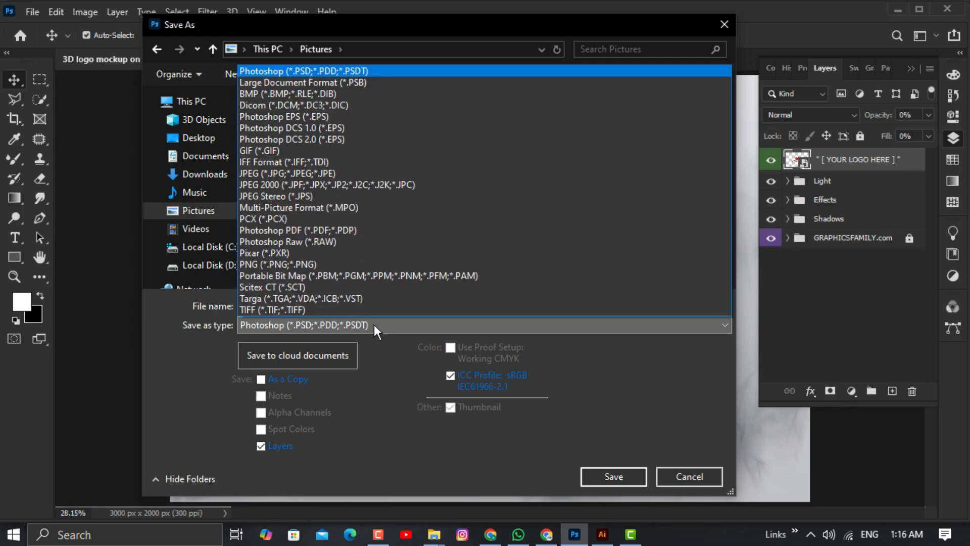
click(357, 175)
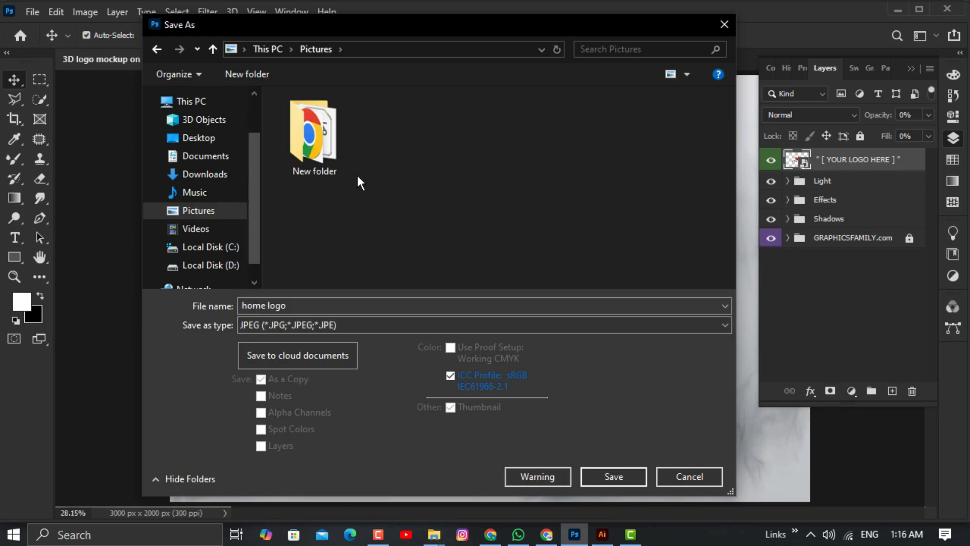
click(612, 477)
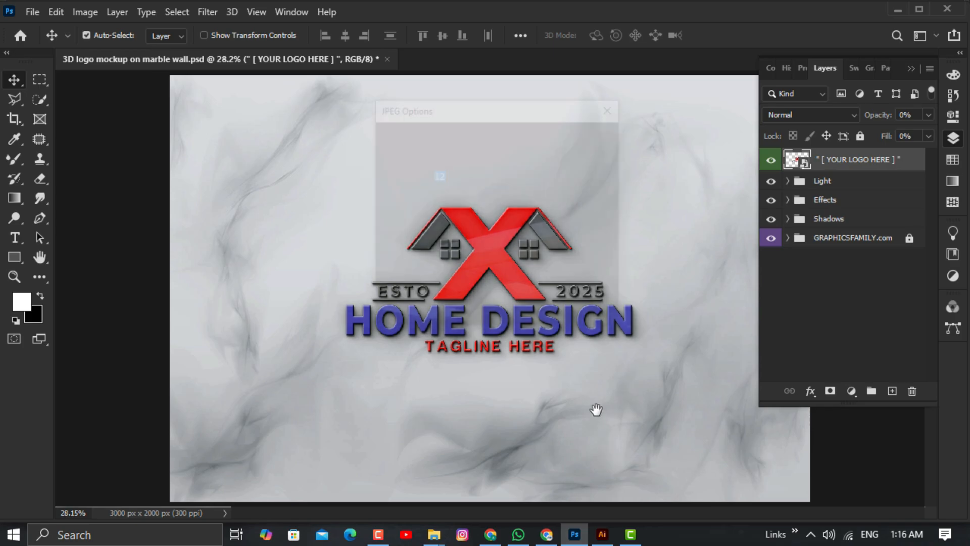
Set the JPEG quality to 12 (Maximum) with the Baseline ("Standard") format and complete the export.
mouse_move(527, 204)
mouse_down()
mouse_move(417, 195)
mouse_move(536, 195)
mouse_up()
click(465, 264)
click(466, 247)
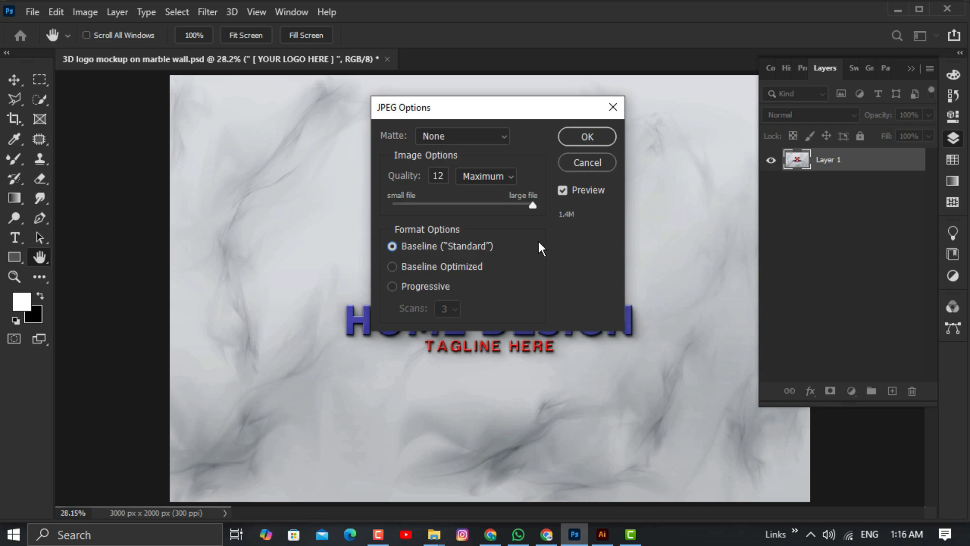
click(599, 133)
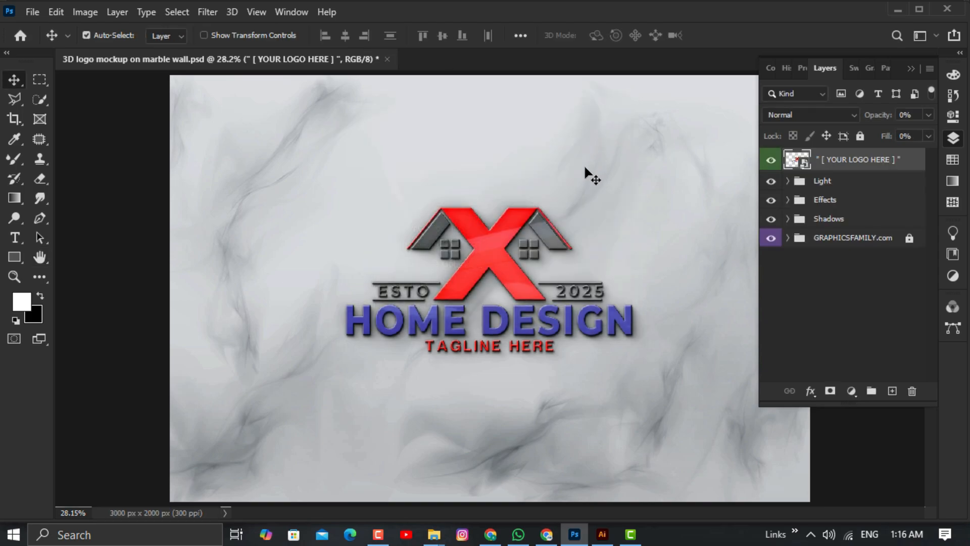
Open the exported home logo image from the Pictures folder in File Explorer and examine the 3D logo's details up close.
mouse_move(434, 534)
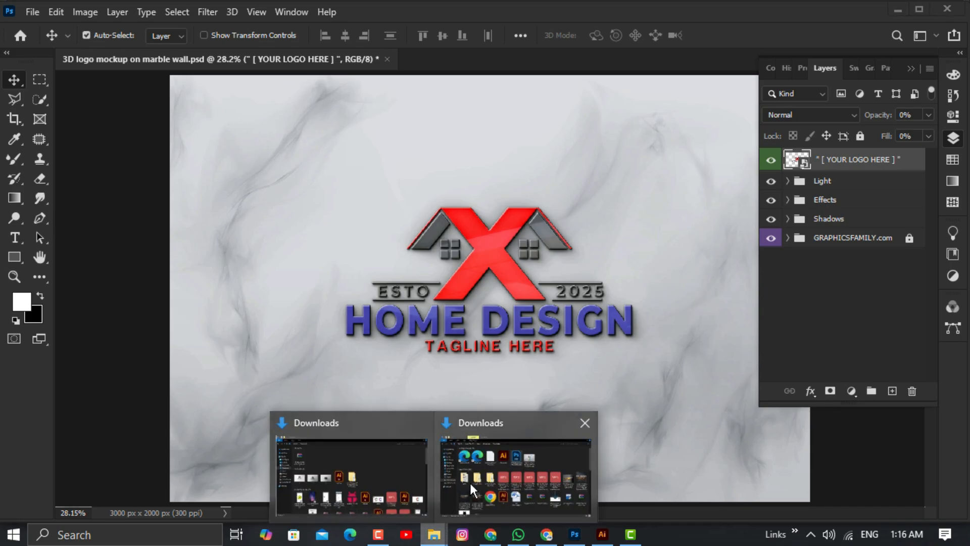
click(396, 467)
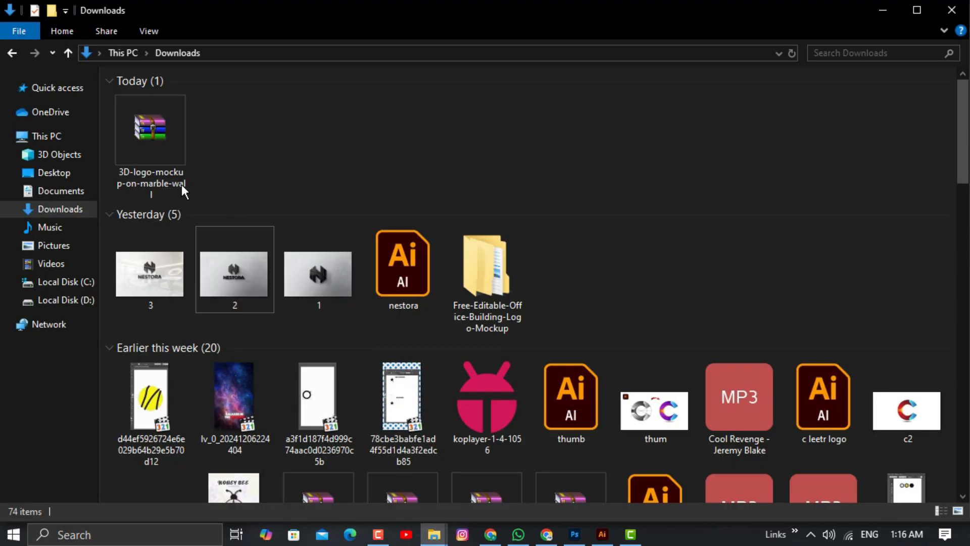
click(74, 244)
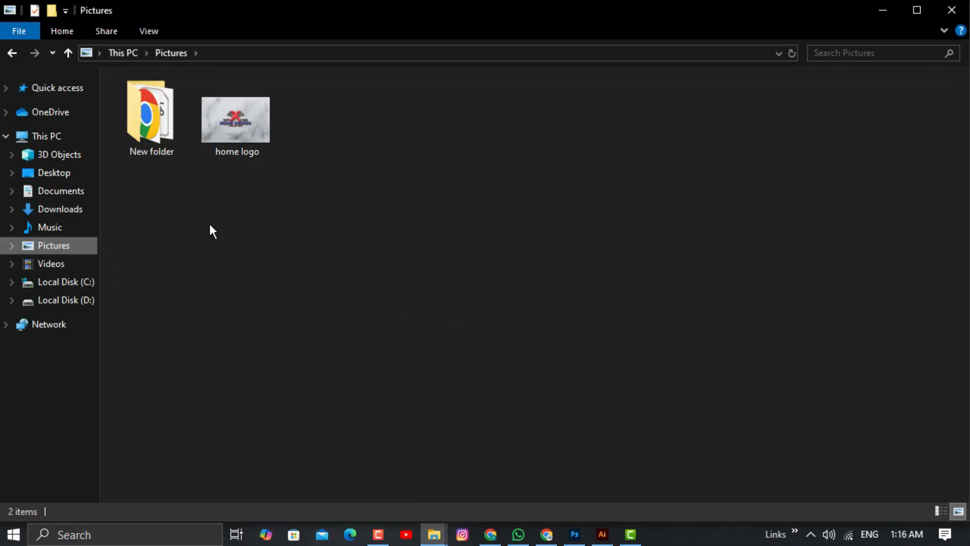
double_click(233, 132)
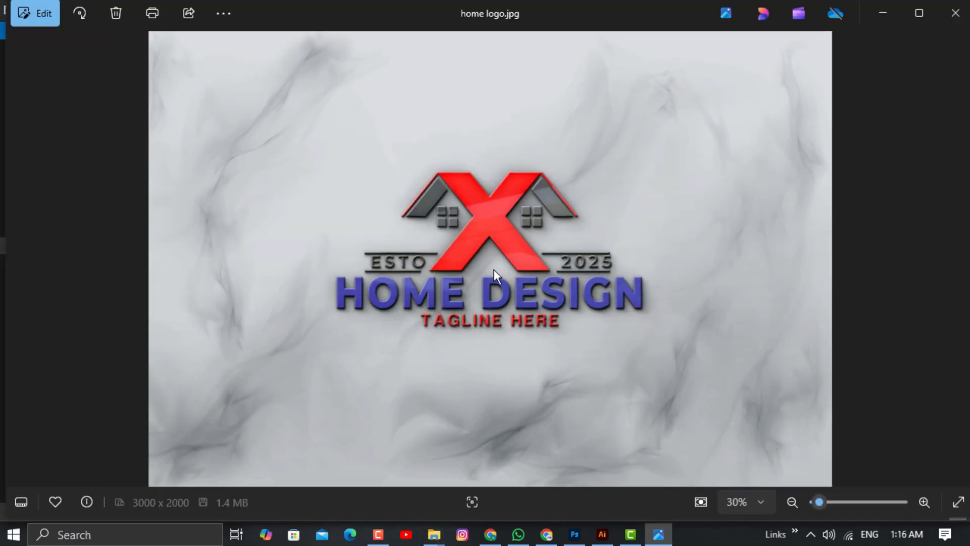
scroll(559, 275, up, 5)
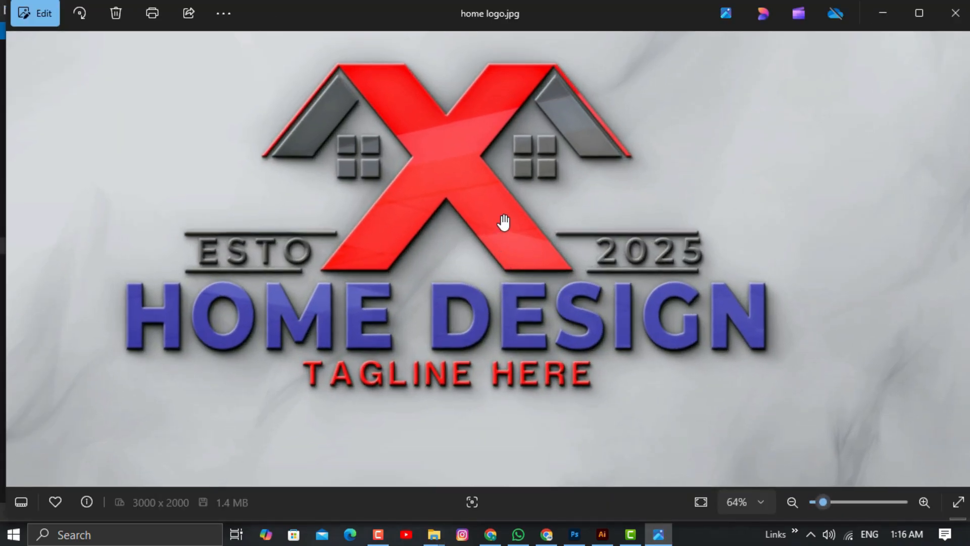
scroll(510, 197, up, 2)
scroll(522, 223, down, 1)
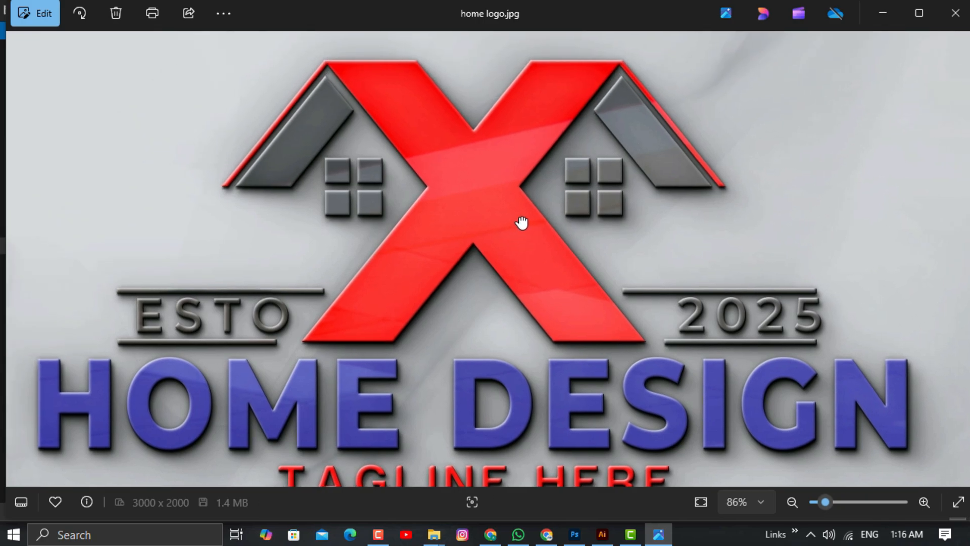
scroll(523, 227, down, 3)
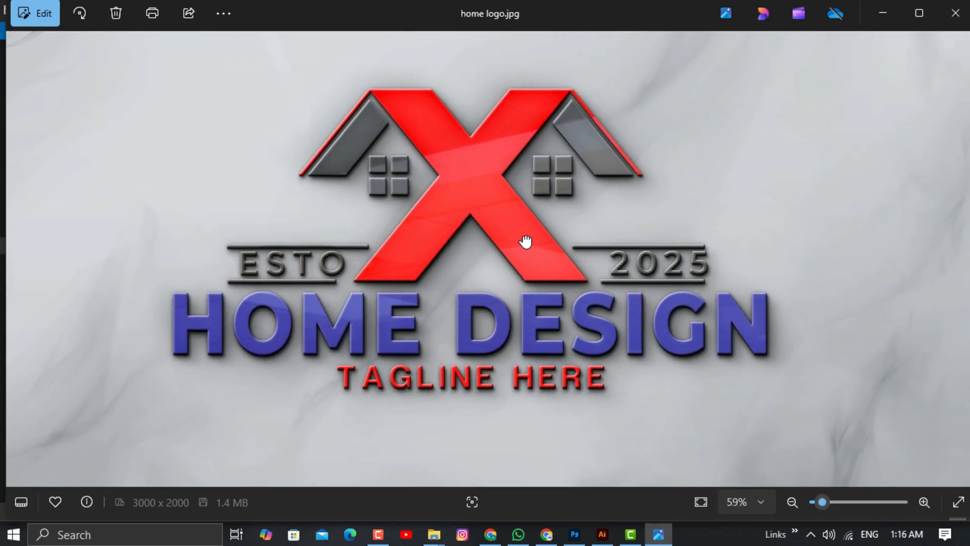
mouse_move(823, 502)
mouse_down()
mouse_move(807, 501)
mouse_move(820, 503)
mouse_up()
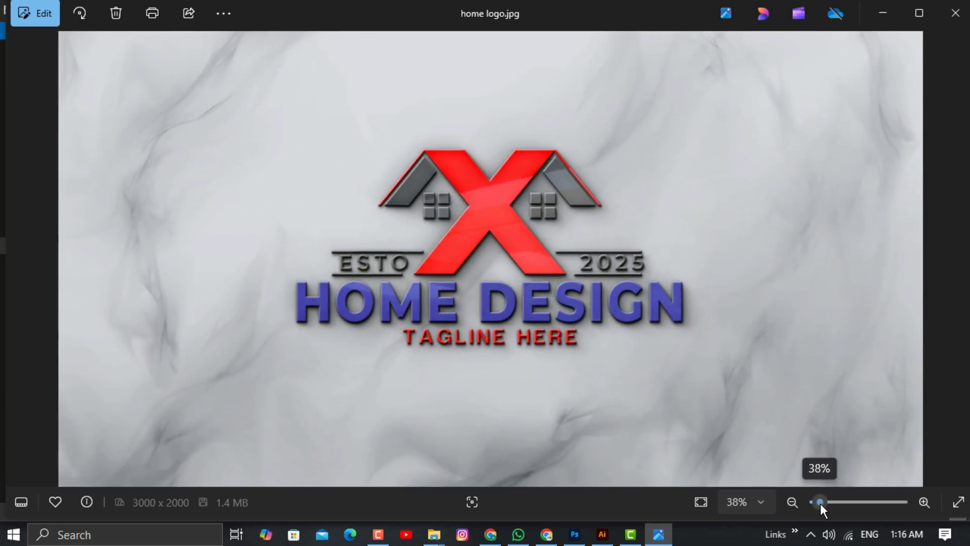